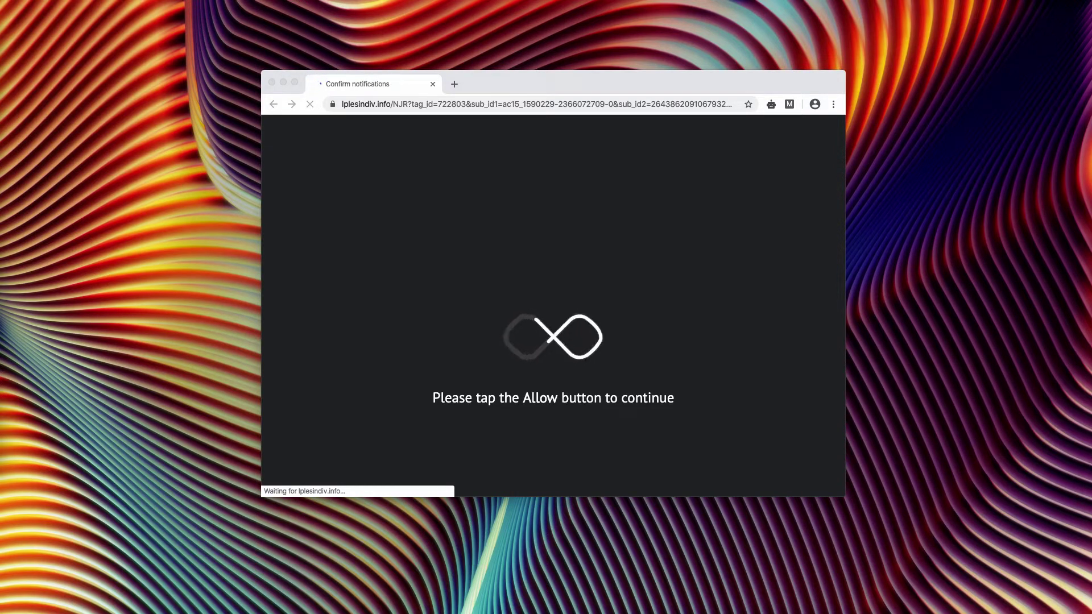
# Bring the Chrome window with the lplesindiv.info notification-request page to the front
pyautogui.click(659, 90)
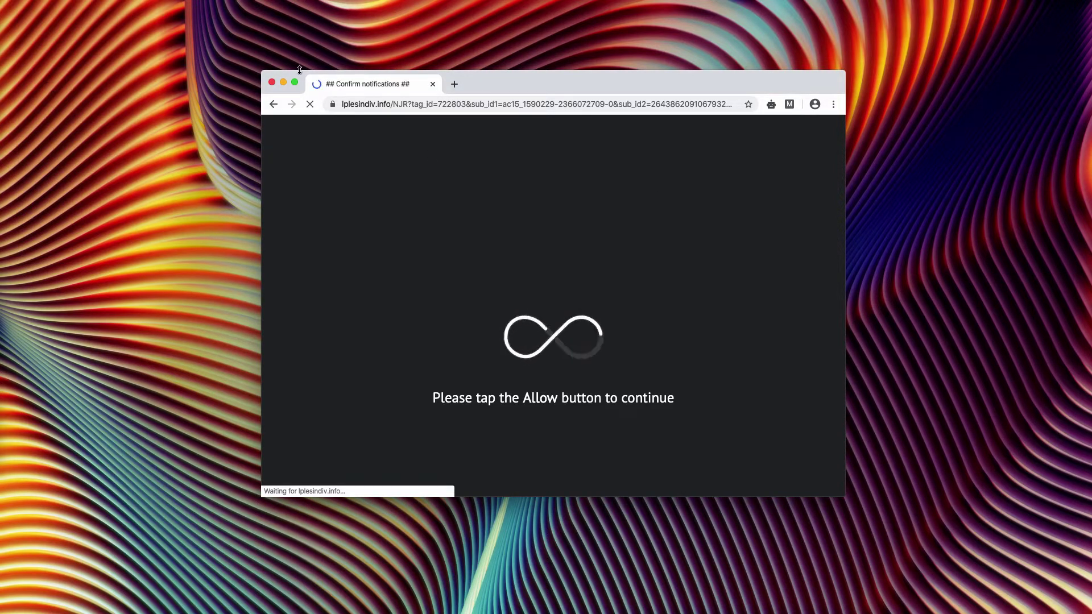
pyautogui.moveTo(591, 85); pyautogui.dragTo(592, 83)
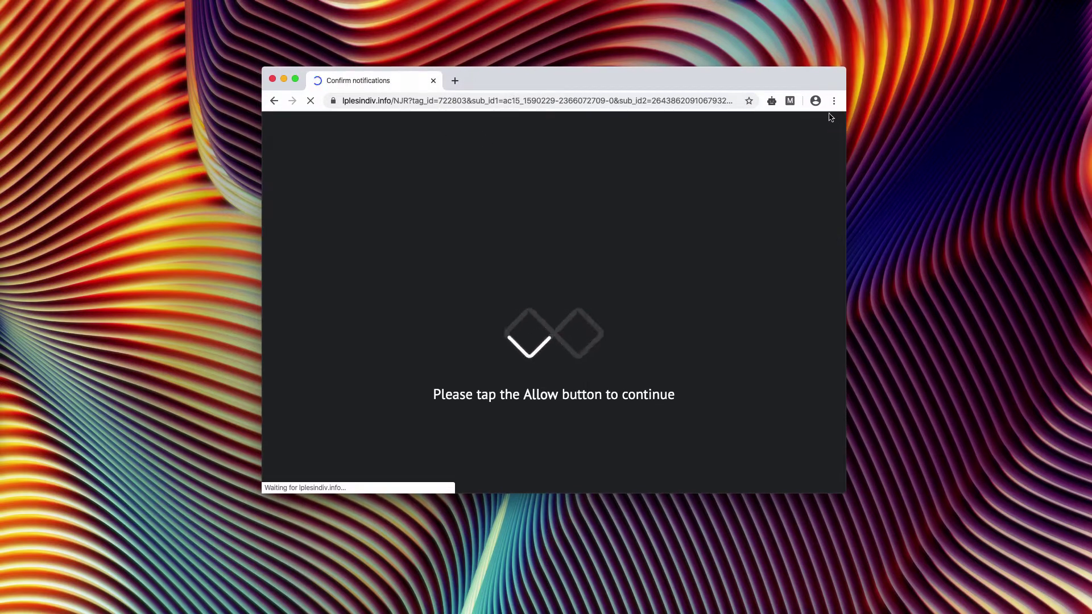
pyautogui.moveTo(574, 76); pyautogui.dragTo(574, 77)
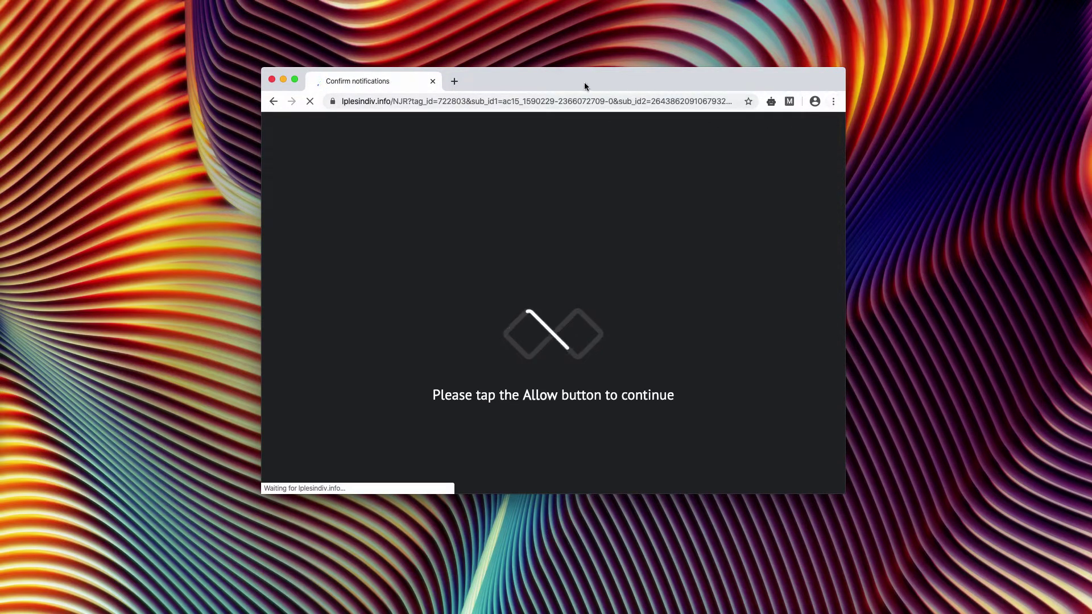
# Open Chrome Settings in a new tab and scroll down to Privacy and security
pyautogui.click(831, 105)
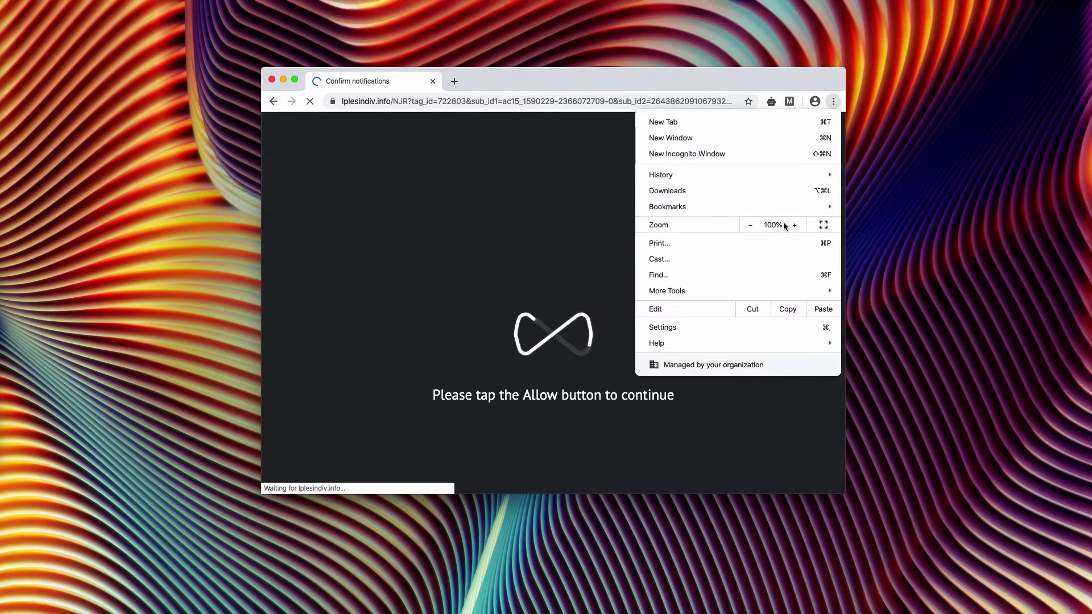
pyautogui.click(726, 327)
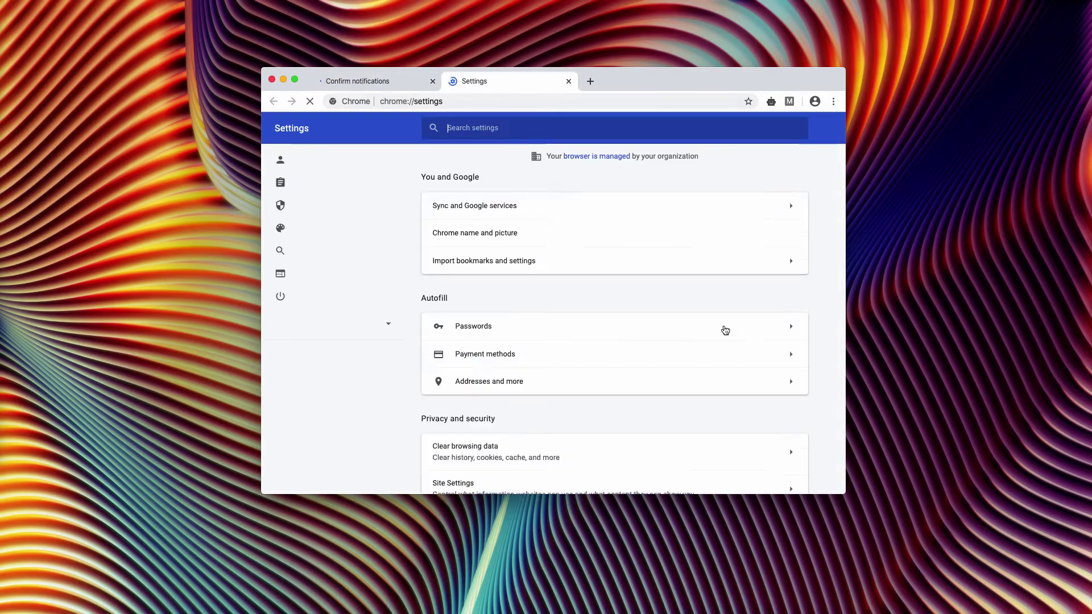
pyautogui.scroll(-2, 638, 386)
pyautogui.scroll(-2, 638, 388)
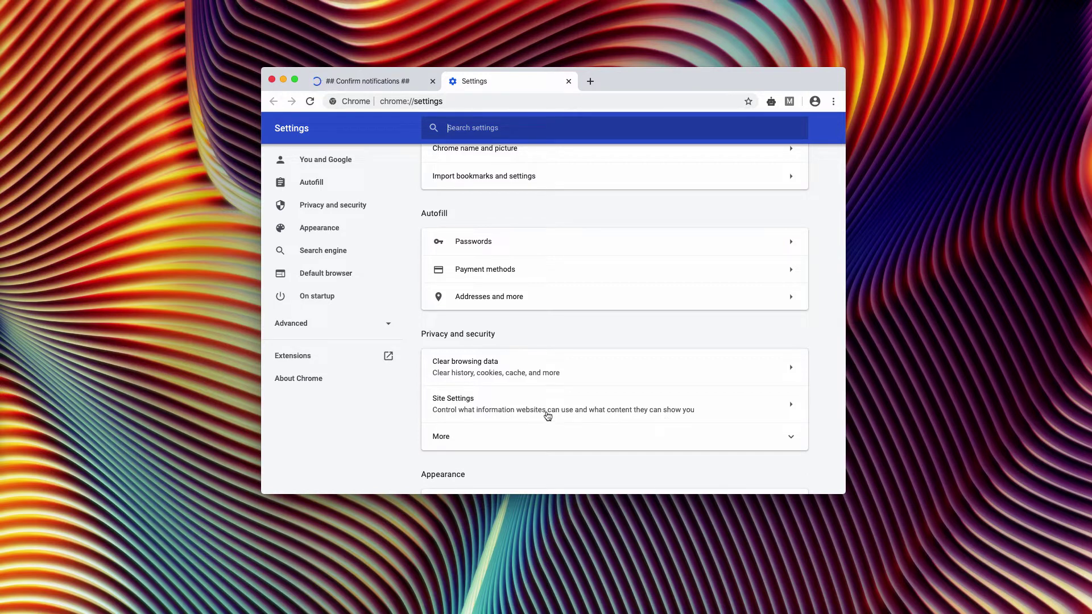
# Review Site Settings > Notifications: nothing blocked; only Google Docs, Drive and Mail allowed
pyautogui.click(455, 406)
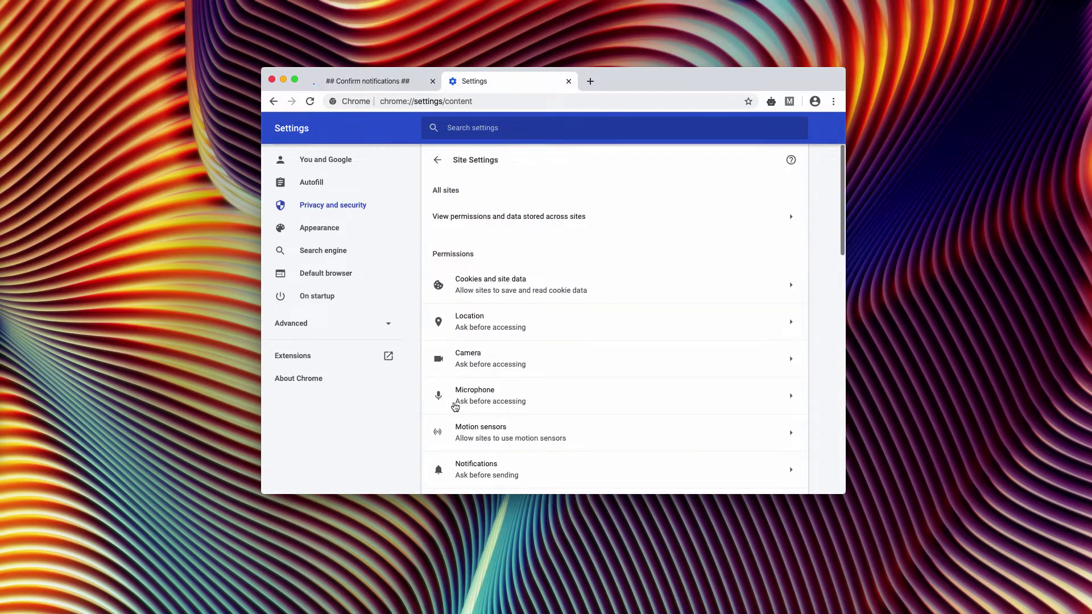
pyautogui.scroll(-2, 483, 407)
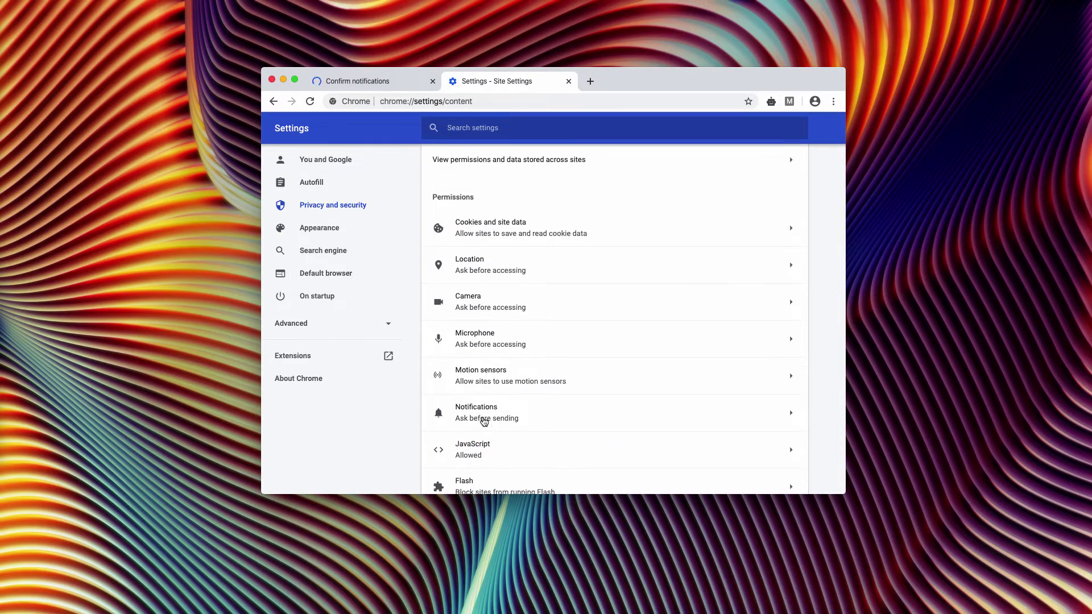
pyautogui.click(488, 423)
pyautogui.scroll(-1, 501, 421)
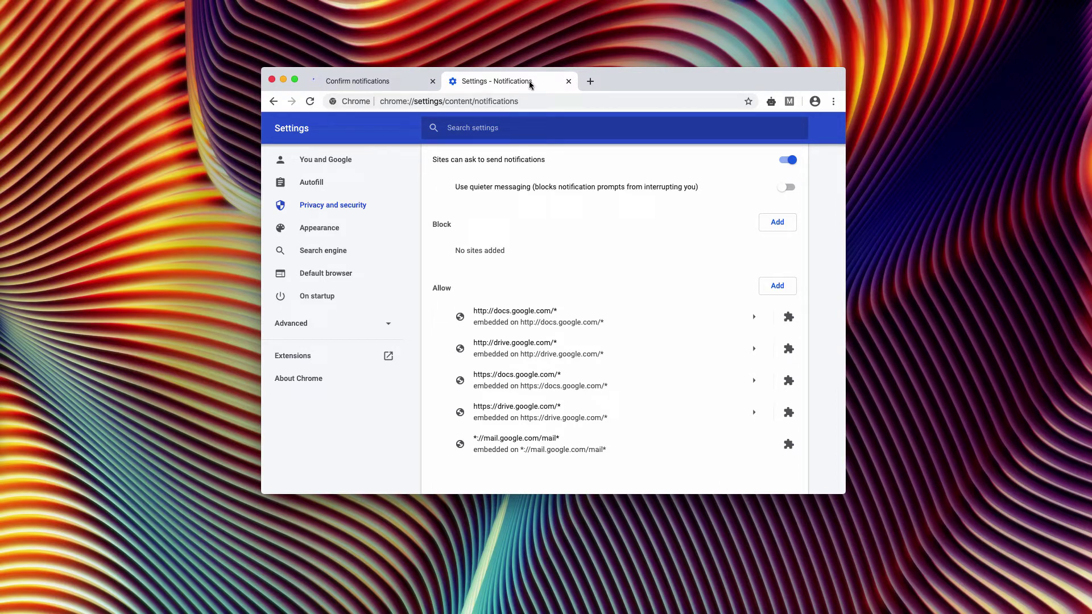
# Close the Settings tab, load combocleaner.com in a new tab, and highlight its address
pyautogui.click(568, 82)
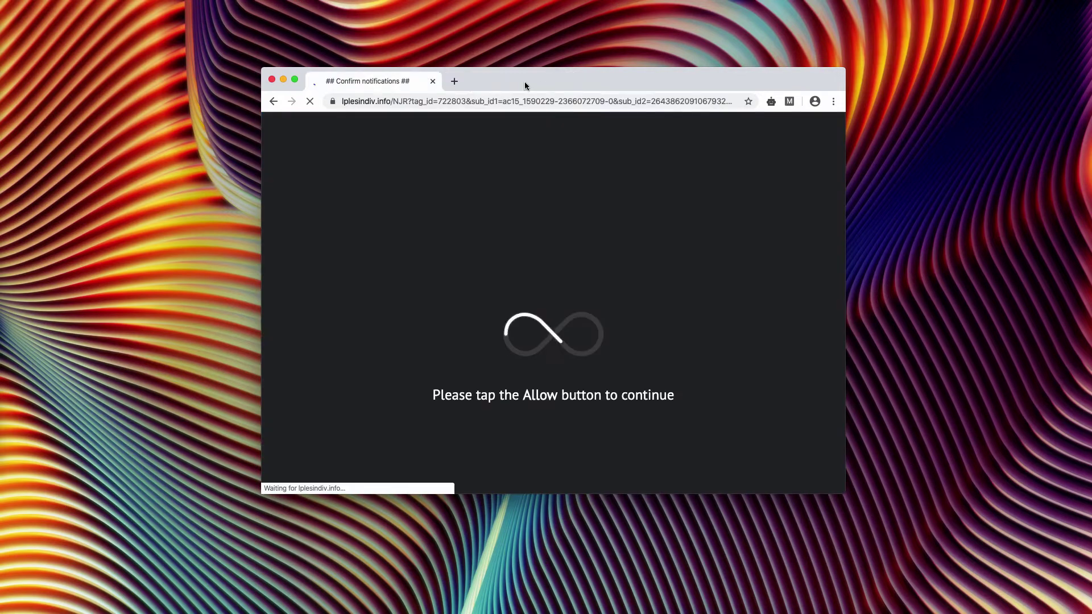
pyautogui.click(455, 81)
pyautogui.write('combocleaner.com')
pyautogui.press('Return')
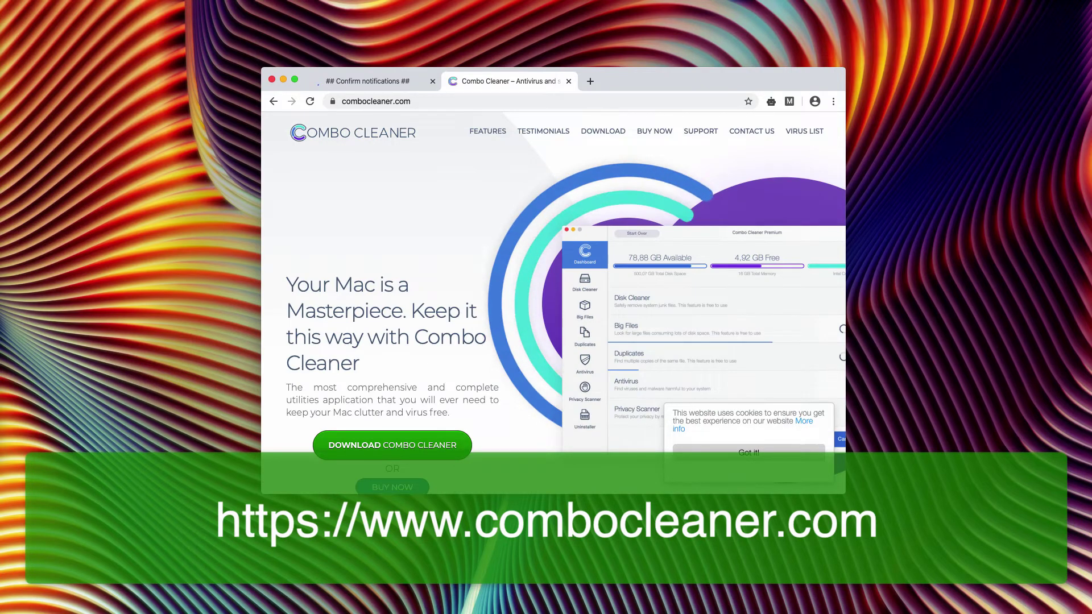
pyautogui.moveTo(411, 101); pyautogui.dragTo(342, 102)
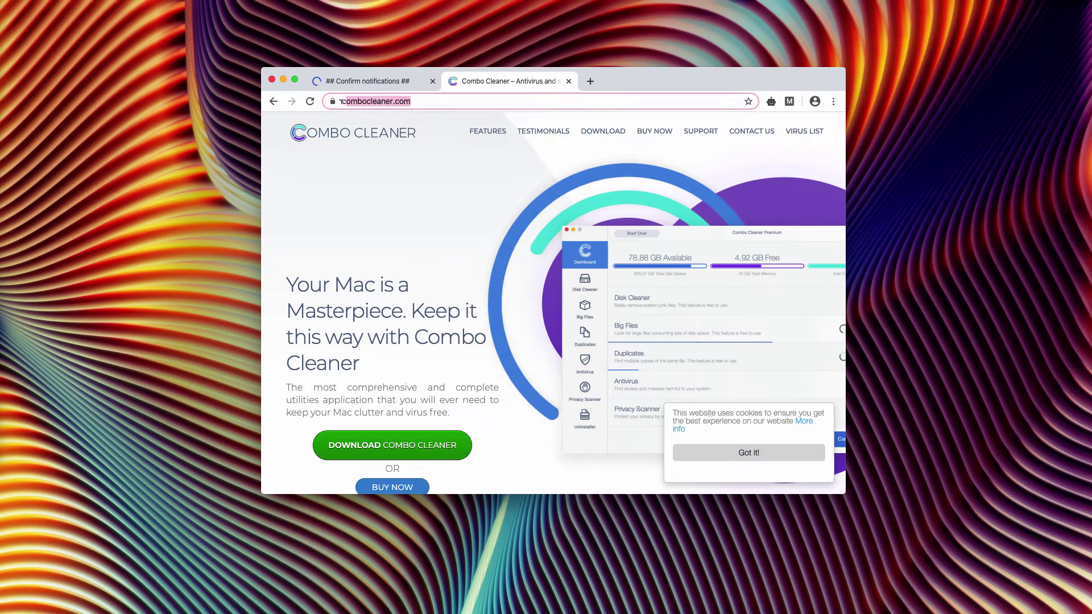
pyautogui.click(388, 101)
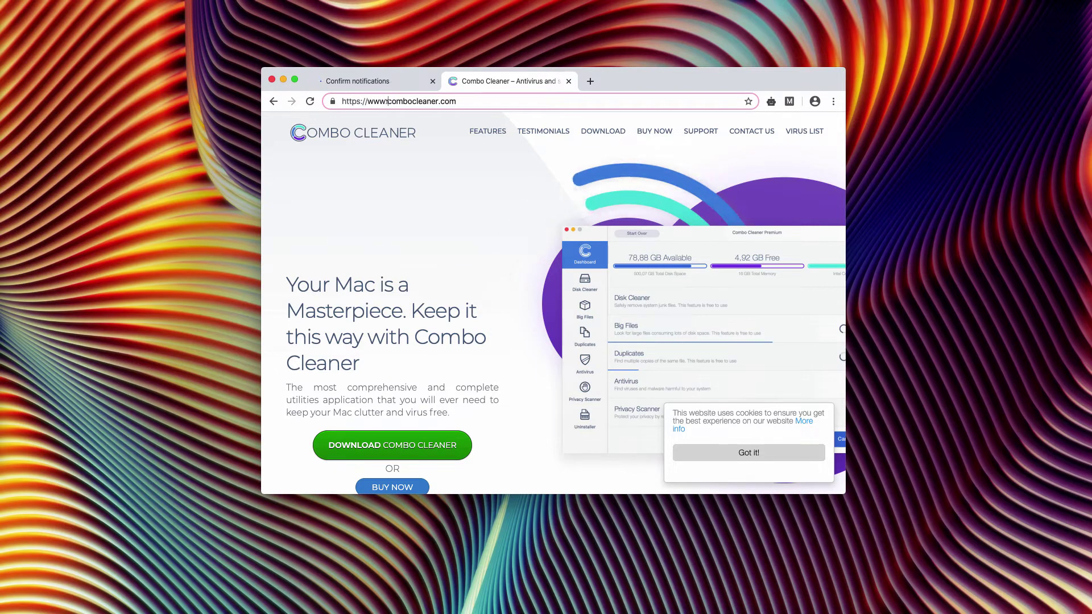
pyautogui.moveTo(388, 102); pyautogui.dragTo(456, 102)
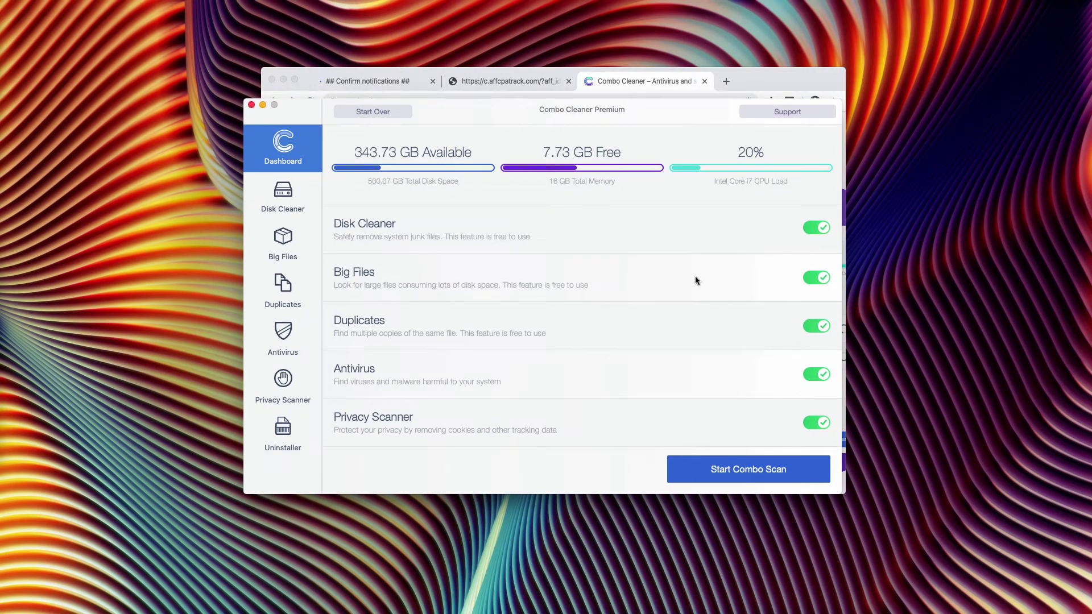
# Run Combo Scan, check the Antivirus Quick Scan progress, and return to the Dashboard
pyautogui.click(720, 465)
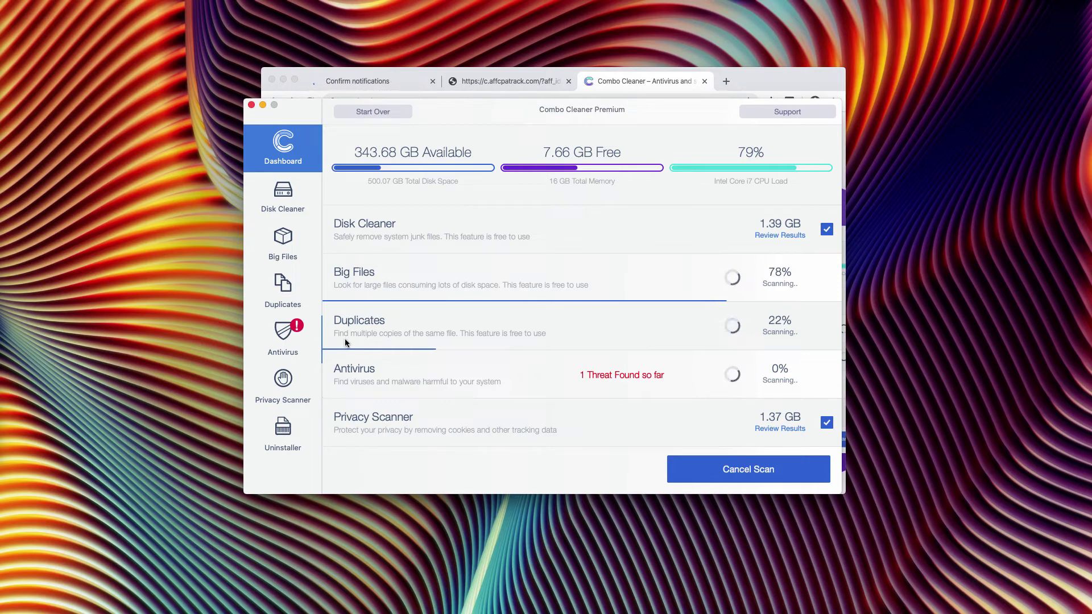
pyautogui.click(280, 336)
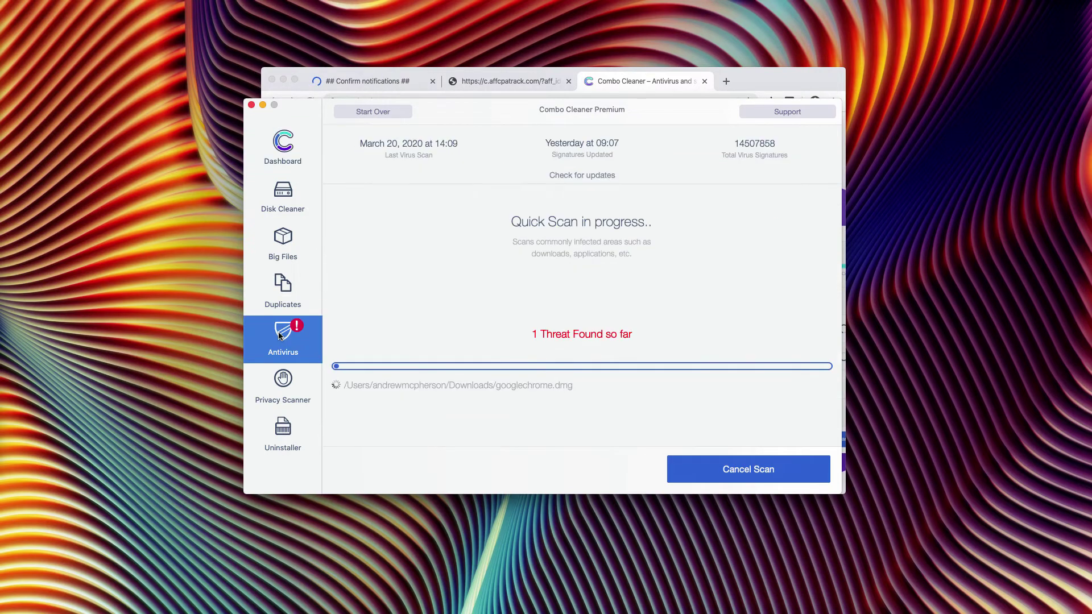
pyautogui.click(290, 152)
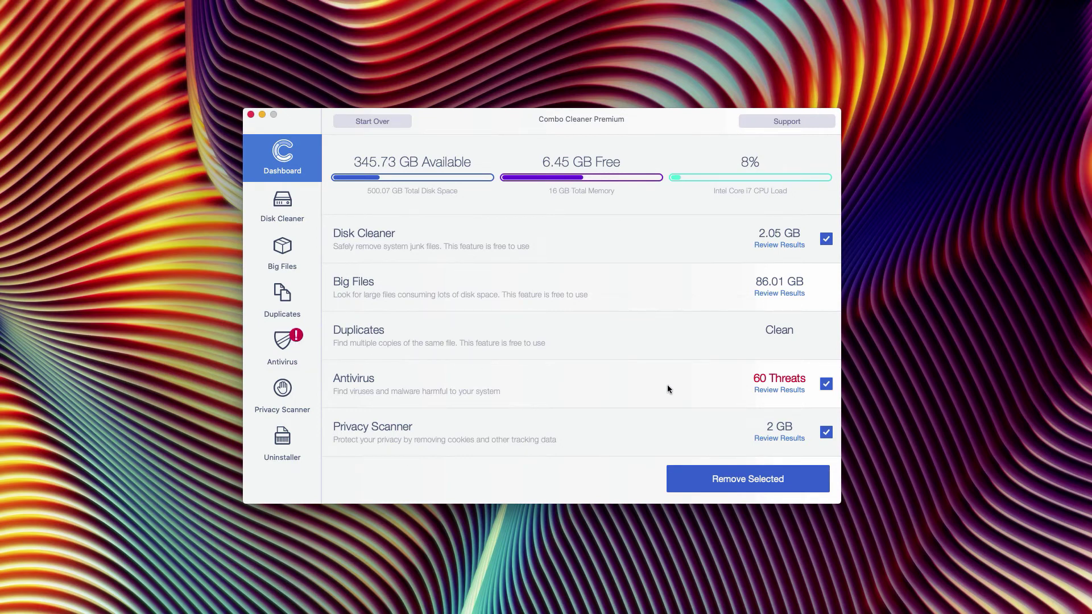
# Open Review Results for the 60 threats in the Antivirus row
pyautogui.click(771, 391)
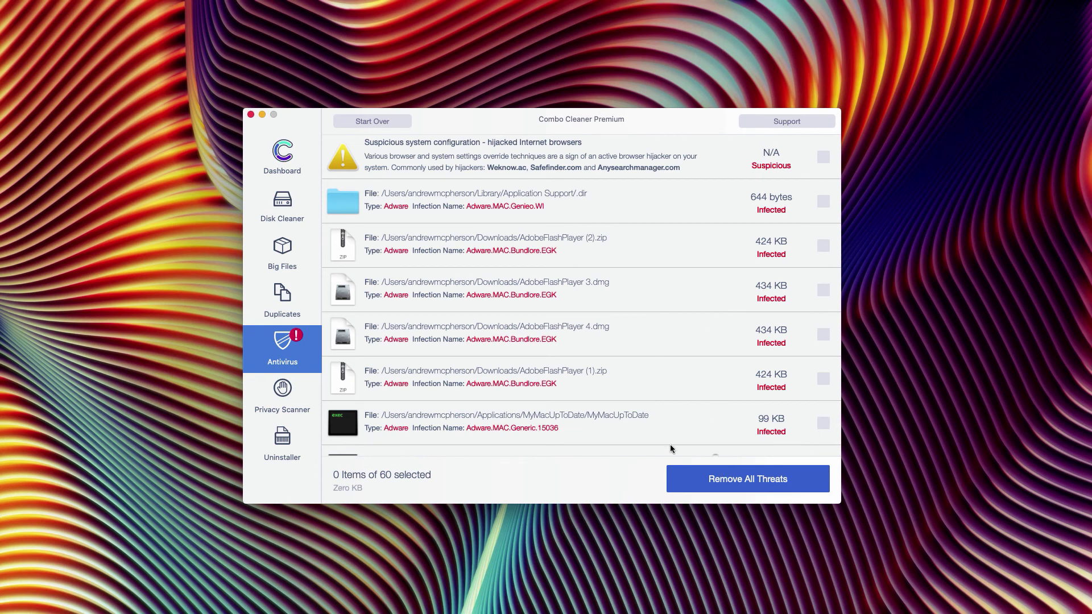
# Scroll through the threat list and remove all 60 detected threats
pyautogui.scroll(-5, 652, 430)
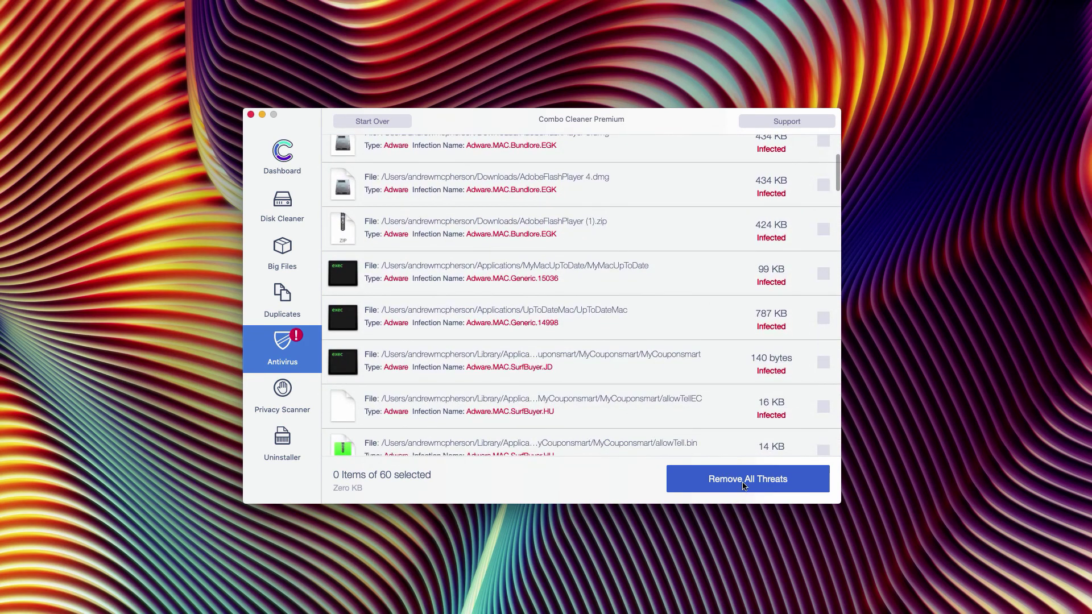
pyautogui.click(743, 484)
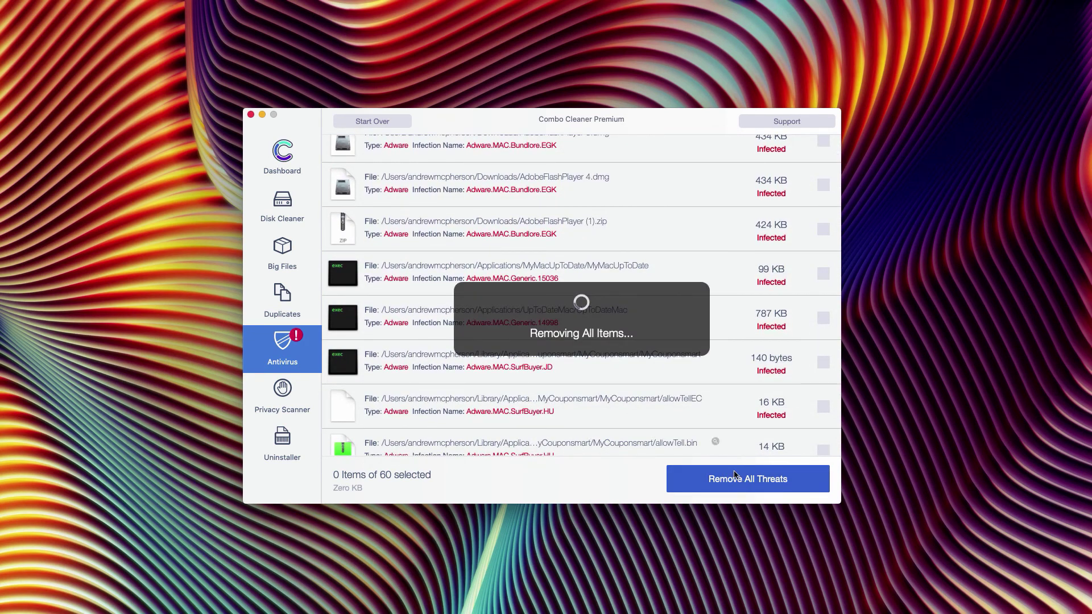